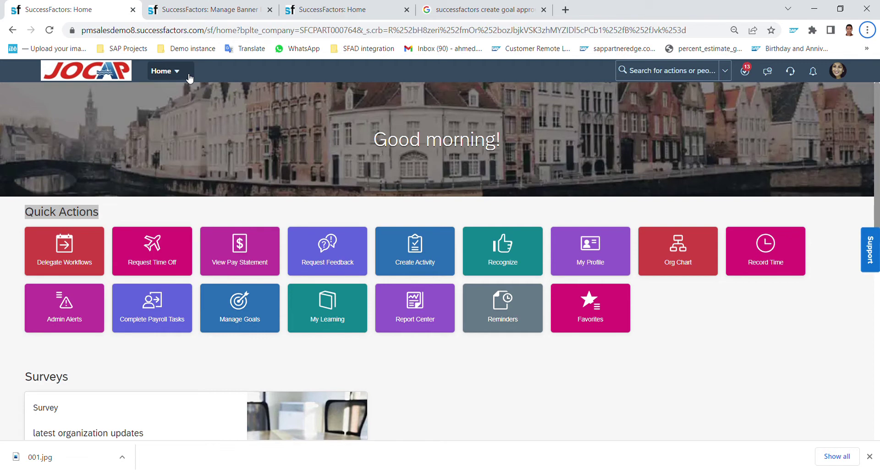
Step: Go to the Goals module to view the 2022 Goal Plan with its four goals
{"action": "left_click", "coordinate": [182, 78]}
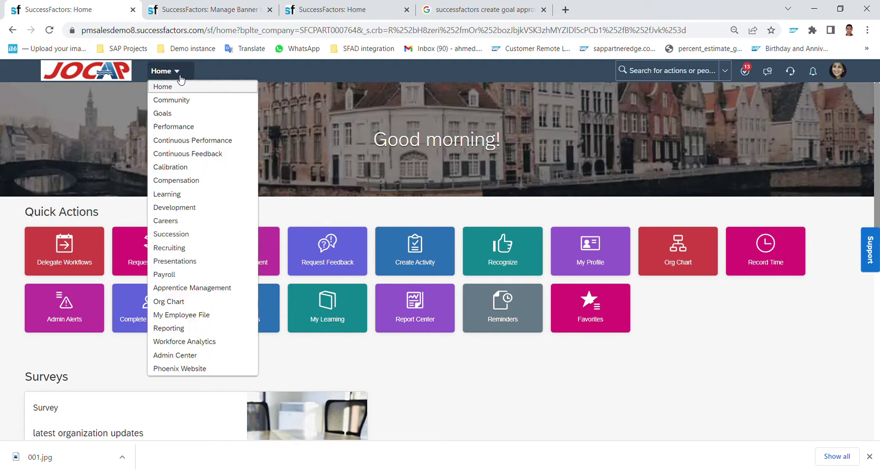
{"action": "left_click", "coordinate": [174, 116]}
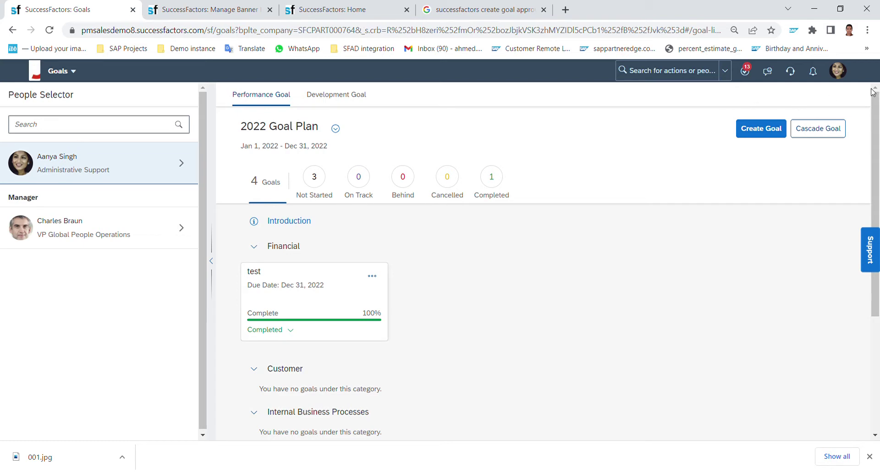
{"action": "left_click", "coordinate": [840, 79]}
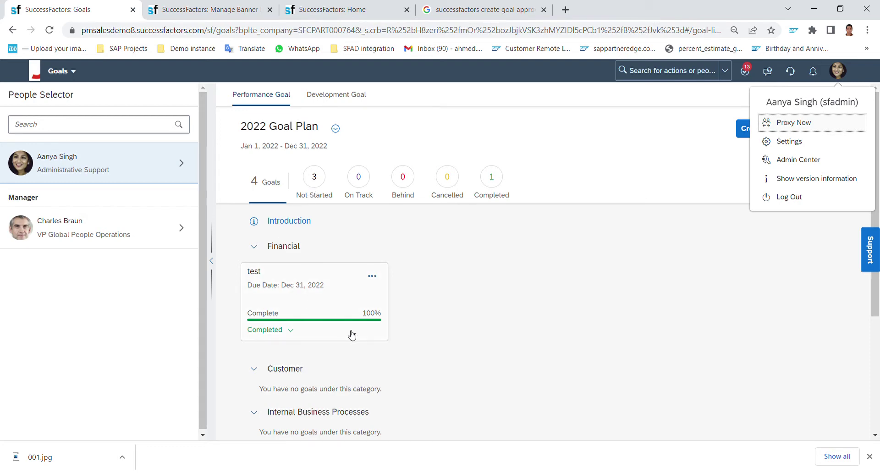
{"action": "scroll", "coordinate": [293, 263], "scroll_direction": "down", "scroll_amount": 1}
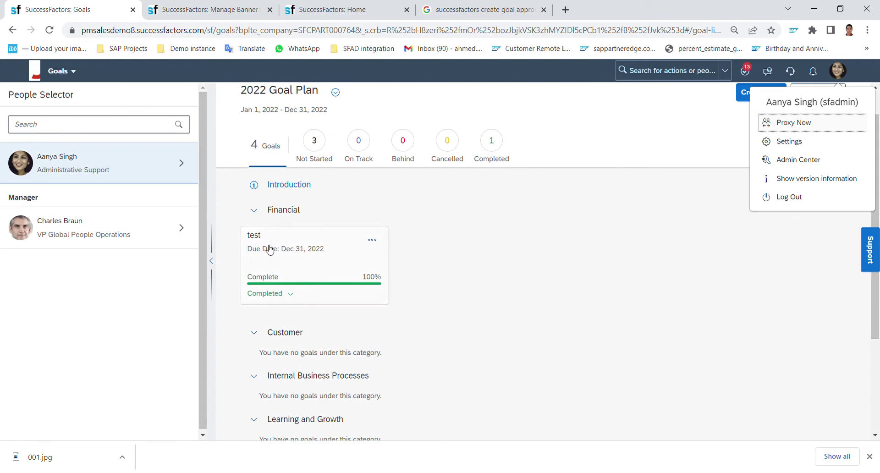
{"action": "scroll", "coordinate": [282, 260], "scroll_direction": "down", "scroll_amount": 3}
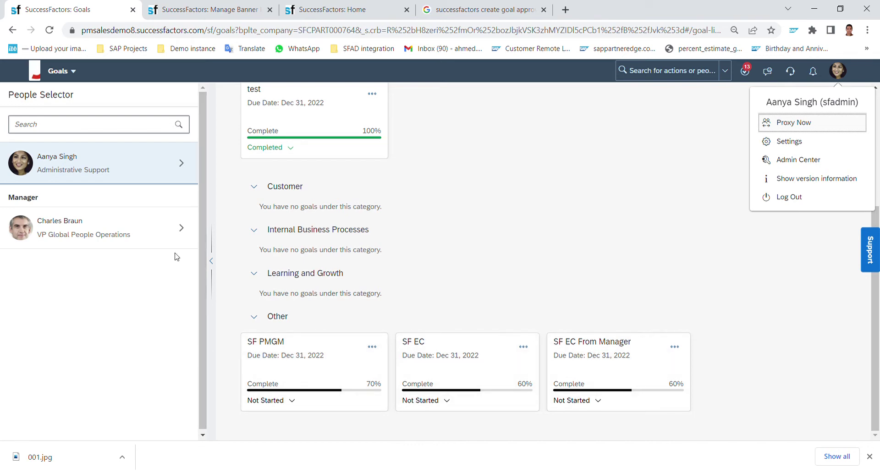
{"action": "scroll", "coordinate": [399, 234], "scroll_direction": "up", "scroll_amount": 3}
{"action": "scroll", "coordinate": [399, 234], "scroll_direction": "up", "scroll_amount": 2}
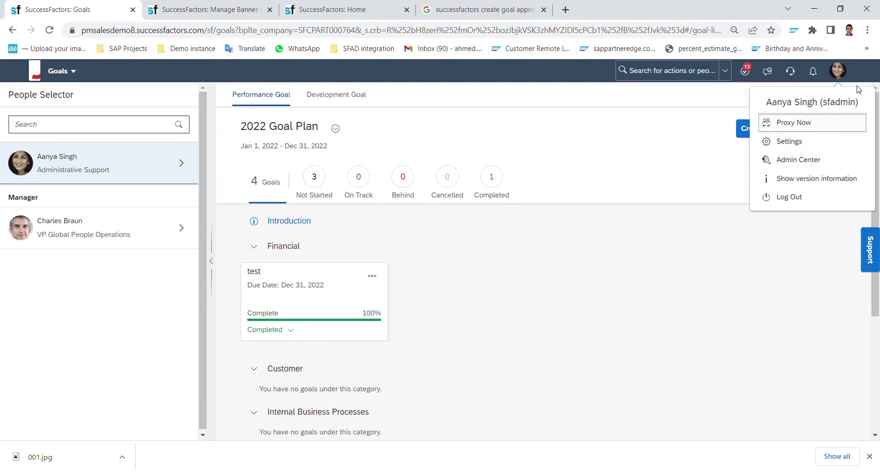
{"action": "left_click", "coordinate": [838, 70]}
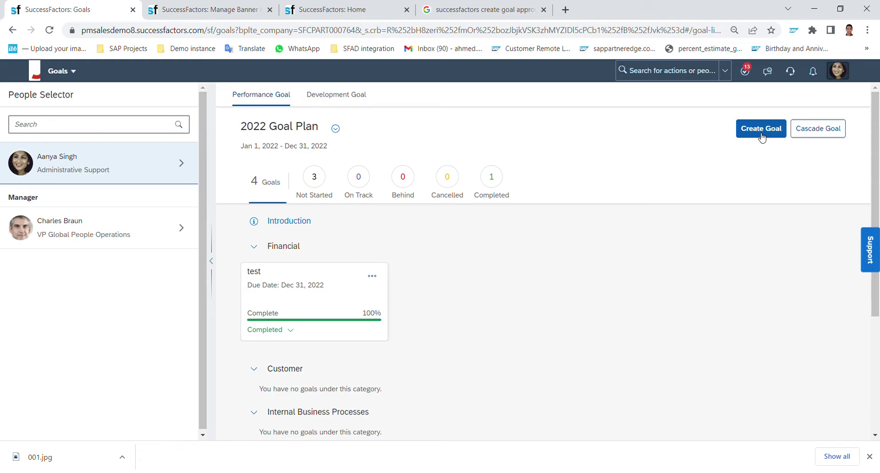
Step: Start a new performance goal named 'increase sales by 20 %' with Private visibility
{"action": "left_click", "coordinate": [760, 134]}
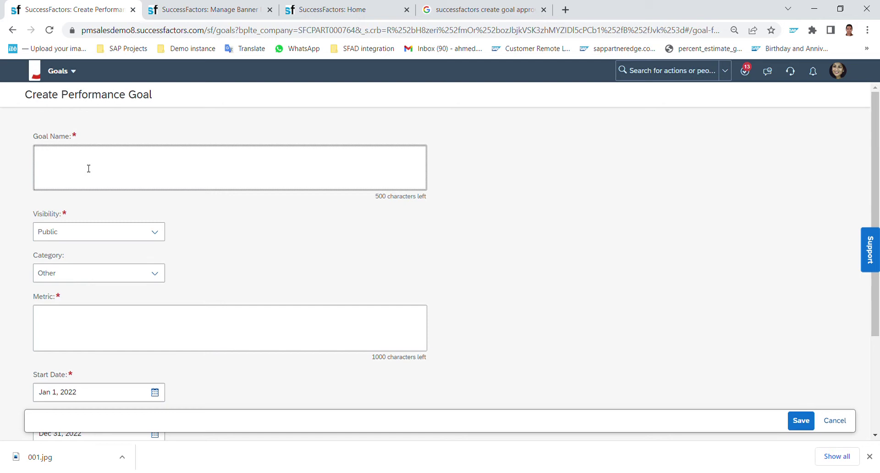
{"action": "type", "text": "increase sales by 20 %"}
{"action": "left_click", "coordinate": [142, 232]}
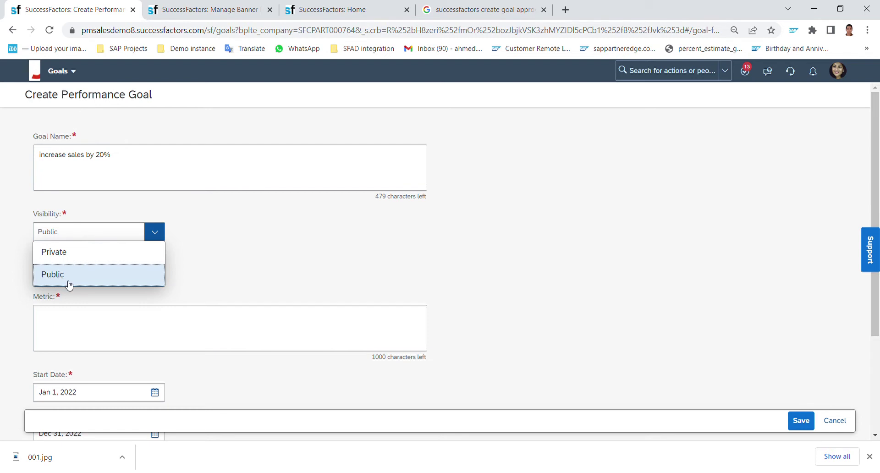
{"action": "left_click", "coordinate": [67, 255]}
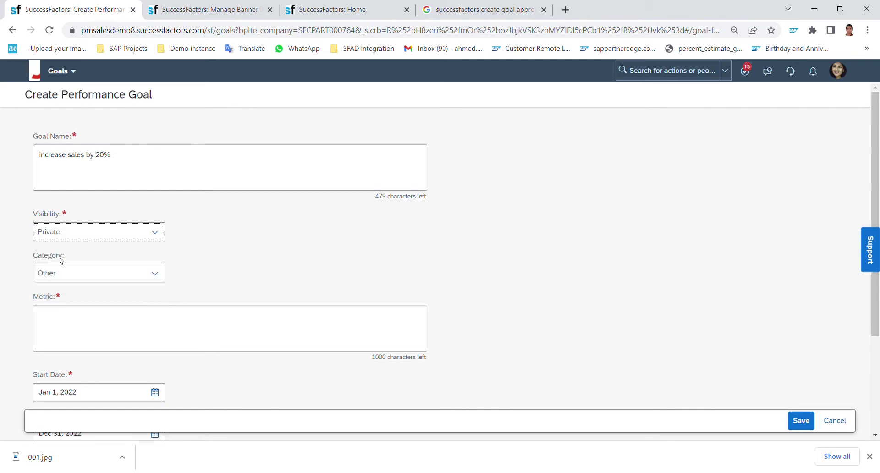
Step: Set the goal category to Financial instead of Customer and begin entering the metric
{"action": "left_click", "coordinate": [97, 275]}
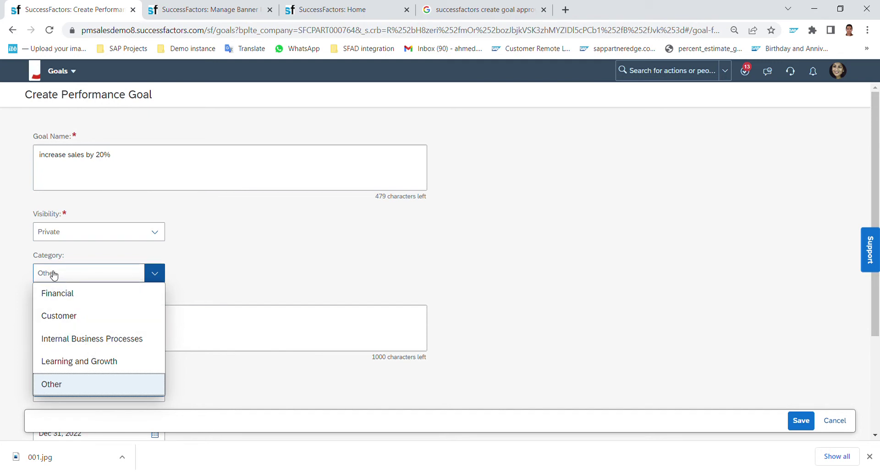
{"action": "left_click", "coordinate": [94, 322]}
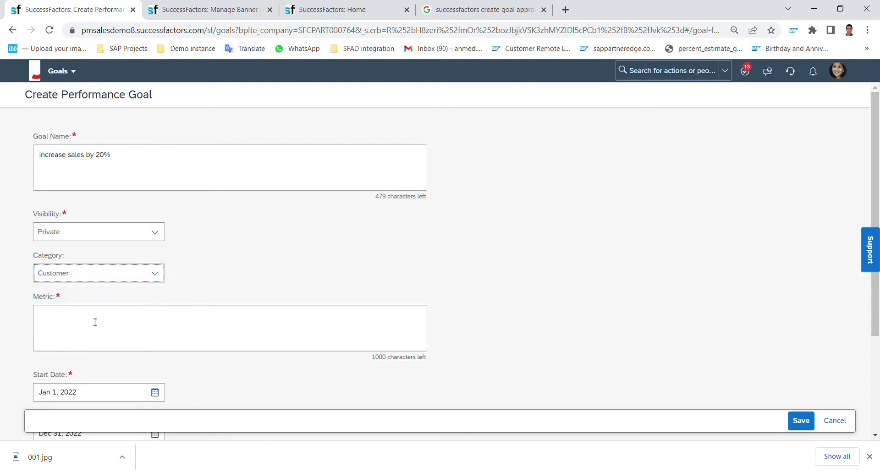
{"action": "left_click", "coordinate": [147, 278]}
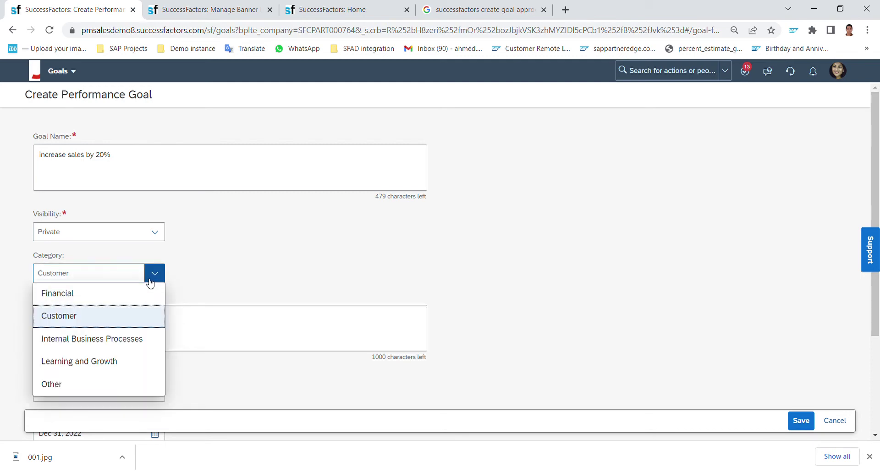
{"action": "left_click", "coordinate": [90, 300]}
{"action": "left_click", "coordinate": [91, 329]}
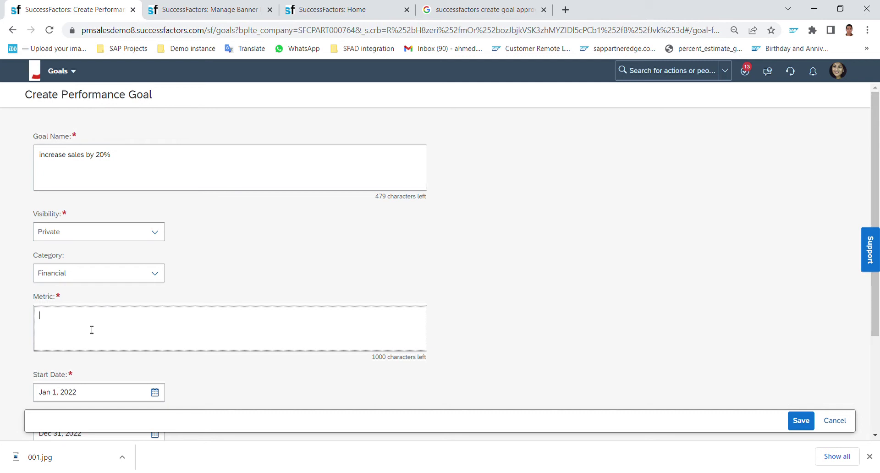
{"action": "type", "text": "sell 50 unites"}
Step: Correct the metric typo so it reads 'sell 50 units'
{"action": "key", "text": "BackSpace"}
{"action": "key", "text": "BackSpace"}
{"action": "type", "text": "s"}
{"action": "scroll", "coordinate": [92, 330], "scroll_direction": "down", "scroll_amount": 3}
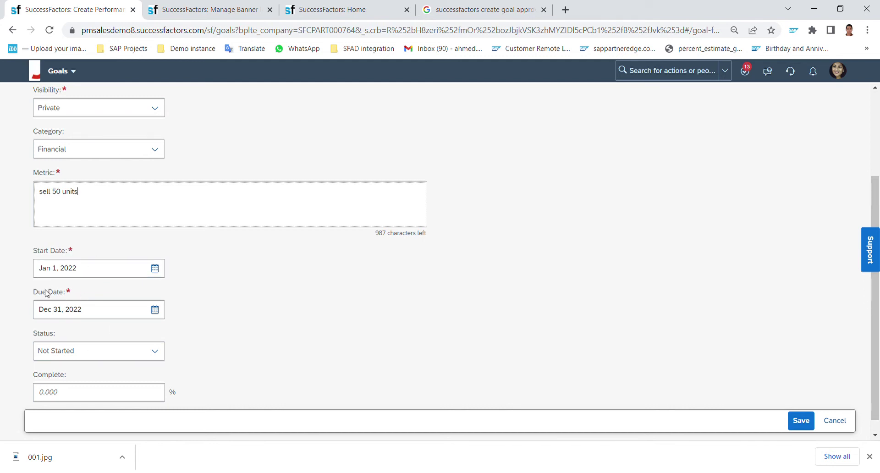
{"action": "scroll", "coordinate": [59, 309], "scroll_direction": "down", "scroll_amount": 1}
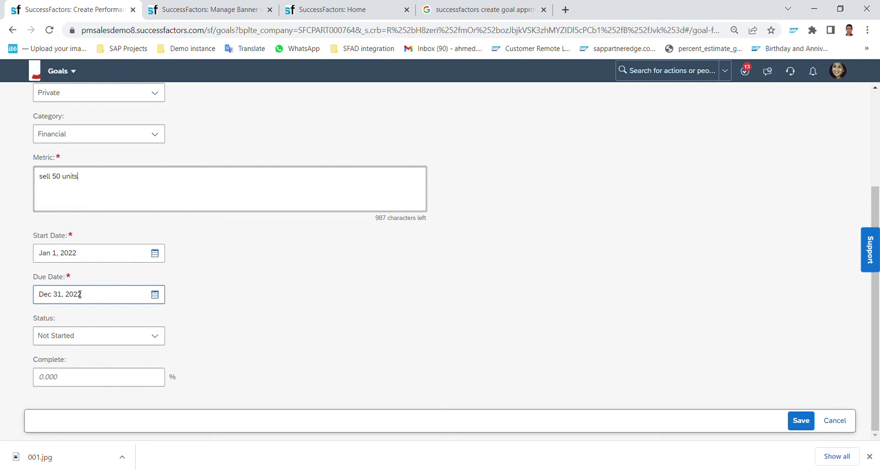
Step: Set the goal status to On Track and 30% complete, then save the goal
{"action": "left_click", "coordinate": [112, 337]}
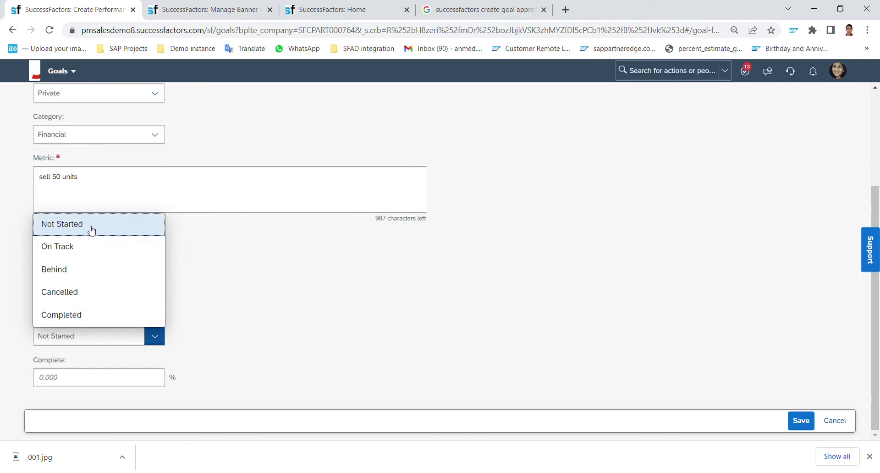
{"action": "left_click", "coordinate": [77, 248]}
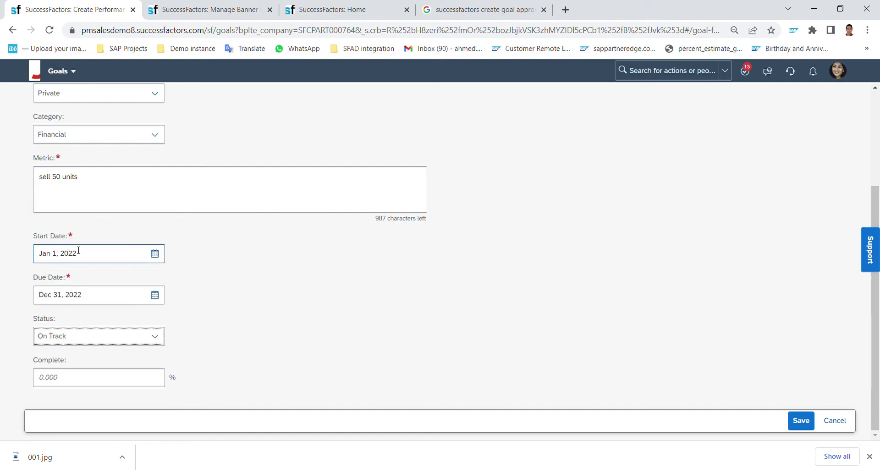
{"action": "left_click", "coordinate": [215, 325]}
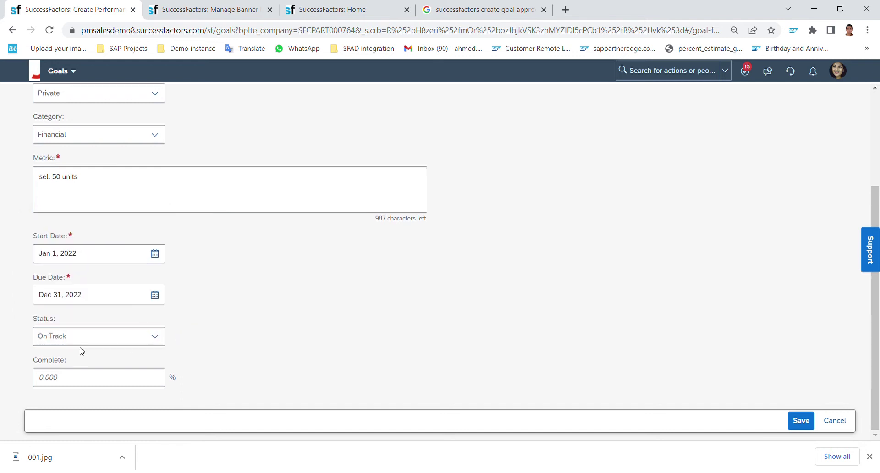
{"action": "left_click", "coordinate": [72, 387]}
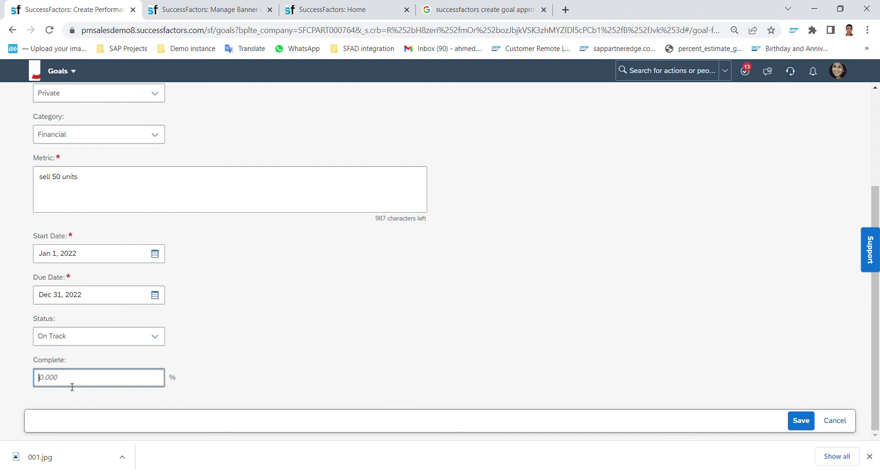
{"action": "left_click", "coordinate": [301, 330]}
{"action": "left_click", "coordinate": [796, 427]}
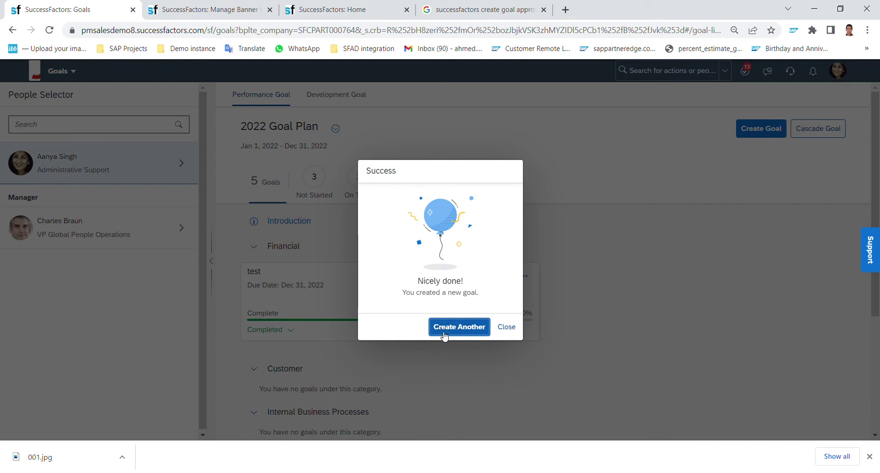
Step: Dismiss the Success dialog to return to the 2022 Goal Plan
{"action": "left_click", "coordinate": [505, 328]}
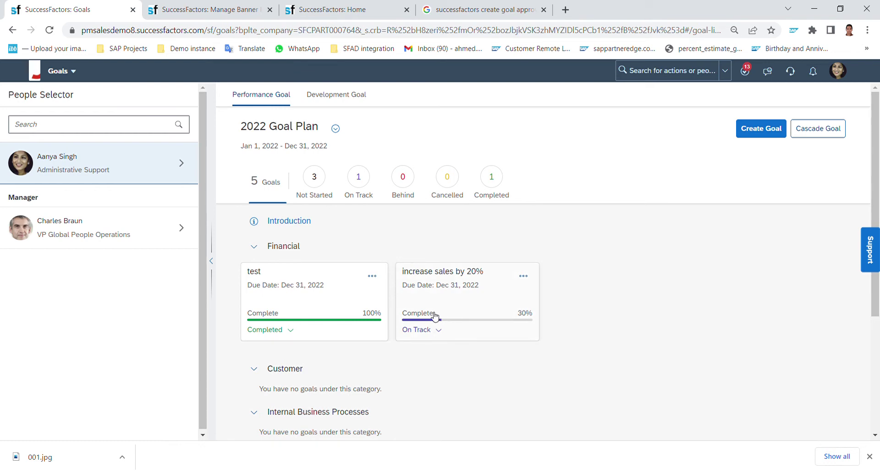
Step: Proxy as the VP Global People Operations manager and load his Home page
{"action": "left_click", "coordinate": [436, 338]}
{"action": "left_click", "coordinate": [552, 337]}
{"action": "left_click", "coordinate": [837, 70]}
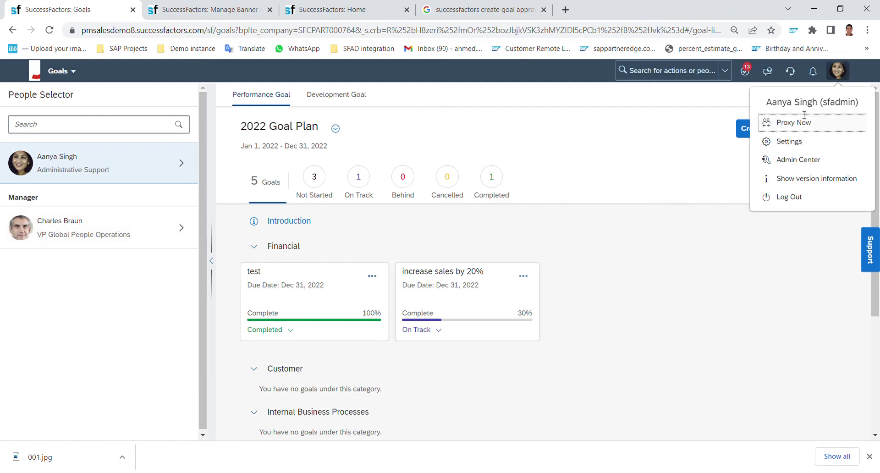
{"action": "left_click", "coordinate": [789, 124]}
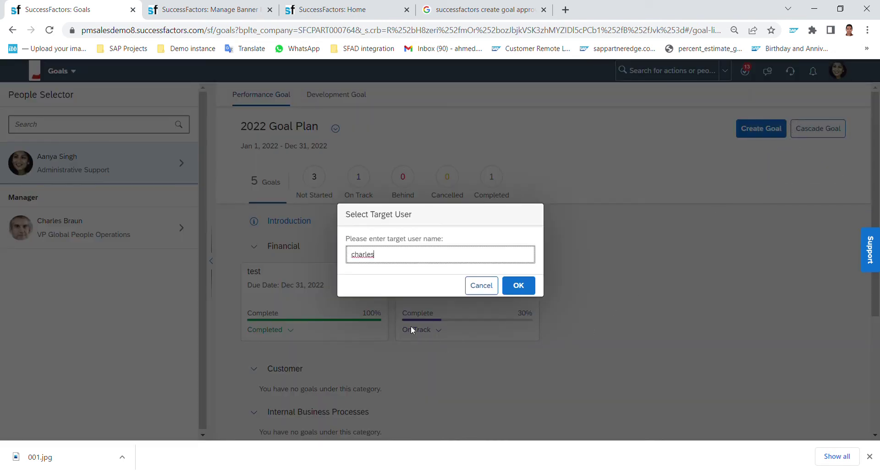
{"action": "left_click", "coordinate": [389, 276]}
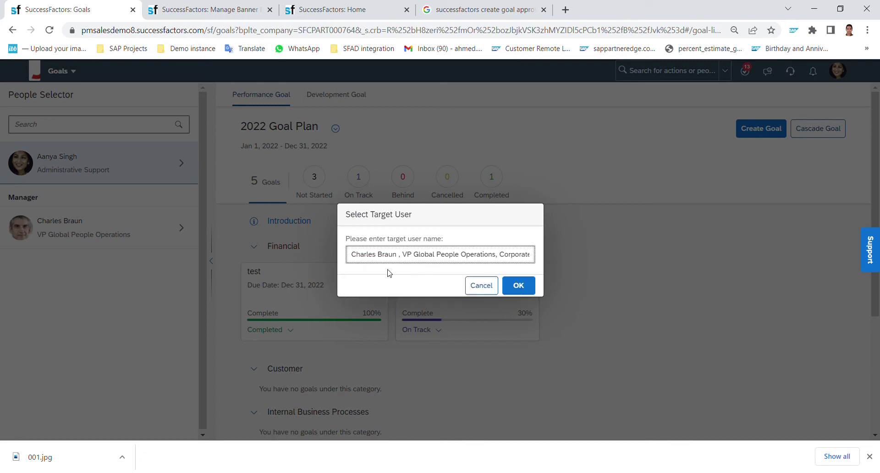
{"action": "left_click", "coordinate": [532, 288]}
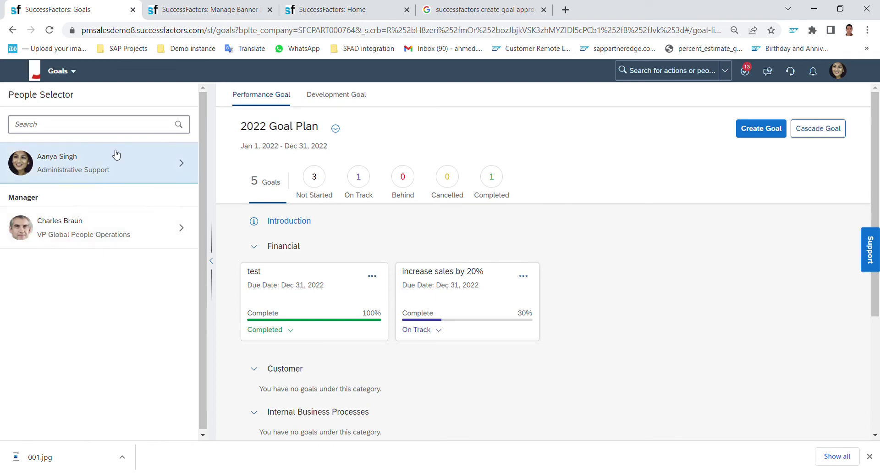
{"action": "left_click", "coordinate": [61, 183]}
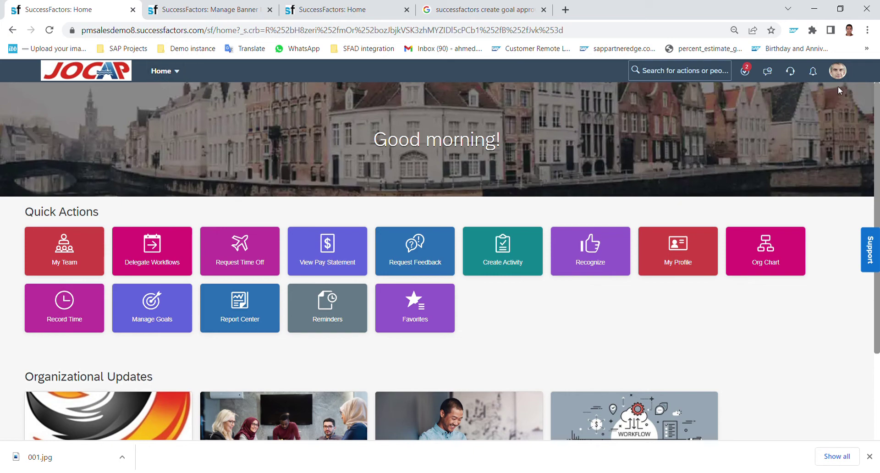
Step: Open the manager's Goals page and scroll the People Selector to locate the direct report
{"action": "left_click", "coordinate": [163, 70]}
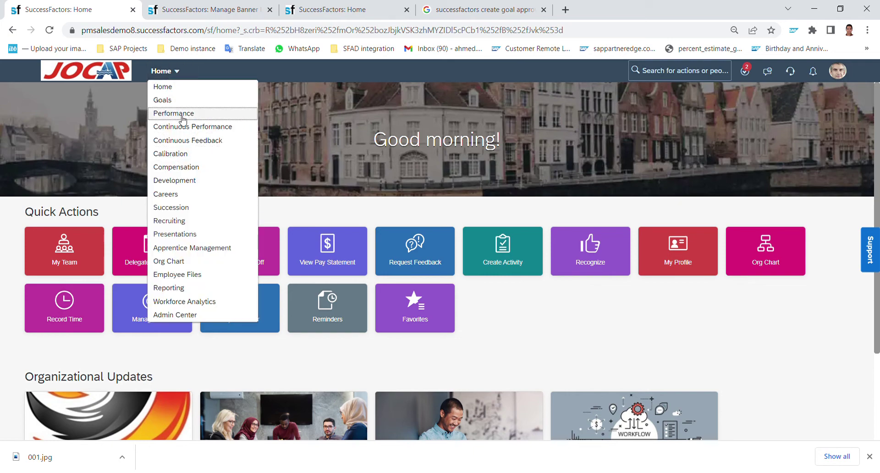
{"action": "left_click", "coordinate": [178, 102]}
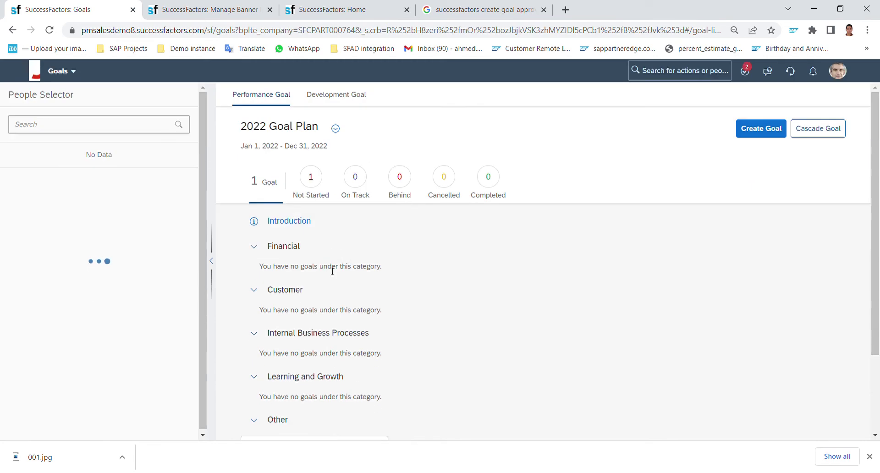
{"action": "scroll", "coordinate": [328, 302], "scroll_direction": "down", "scroll_amount": 3}
{"action": "scroll", "coordinate": [331, 305], "scroll_direction": "up", "scroll_amount": 3}
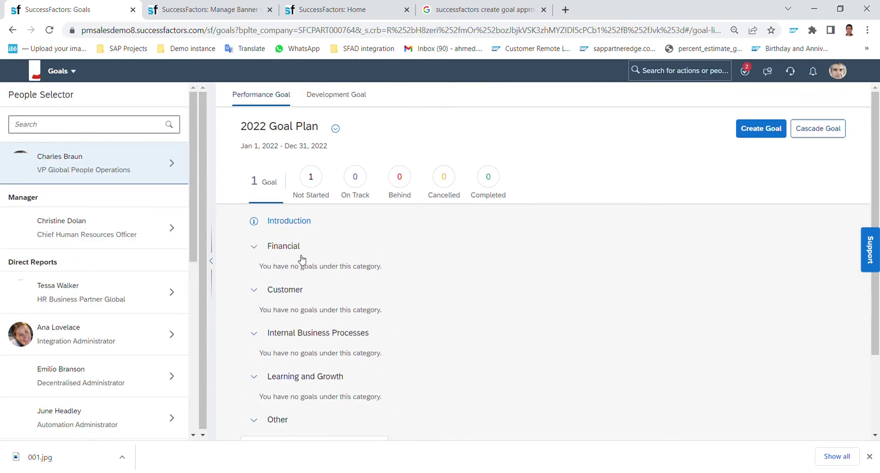
{"action": "scroll", "coordinate": [308, 396], "scroll_direction": "down", "scroll_amount": 2}
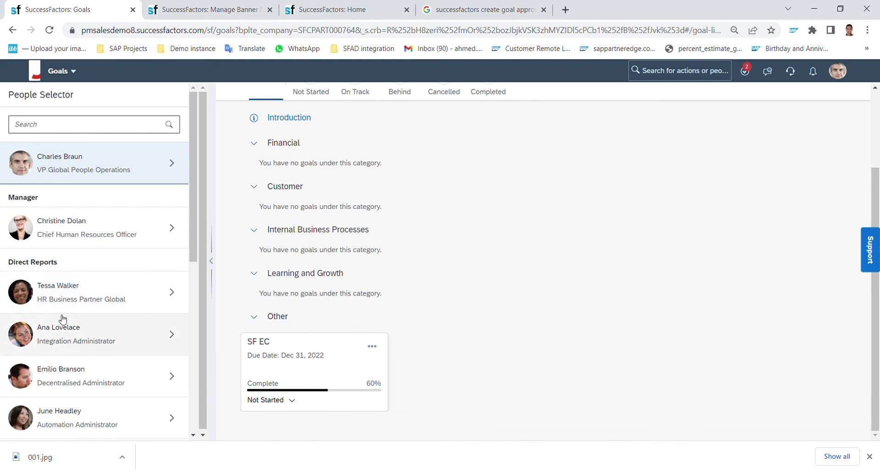
{"action": "scroll", "coordinate": [64, 319], "scroll_direction": "down", "scroll_amount": 2}
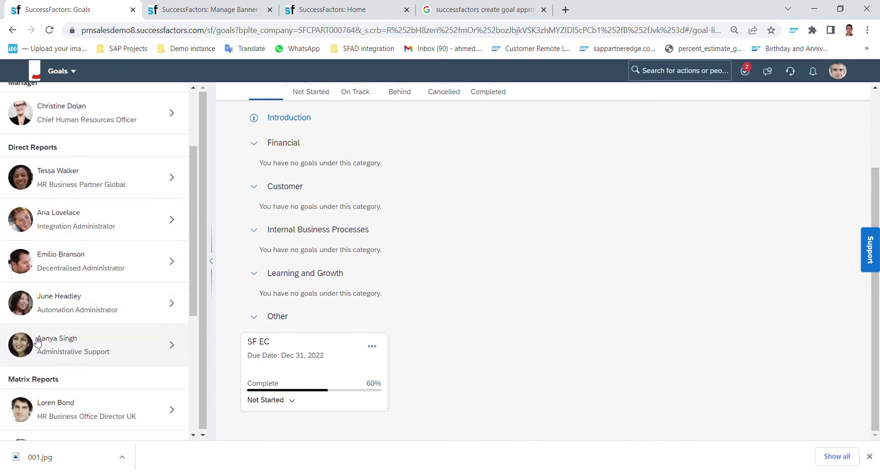
Step: Select the Administrative Support report and open the 'increase sales by 20%' goal card
{"action": "left_click", "coordinate": [52, 350]}
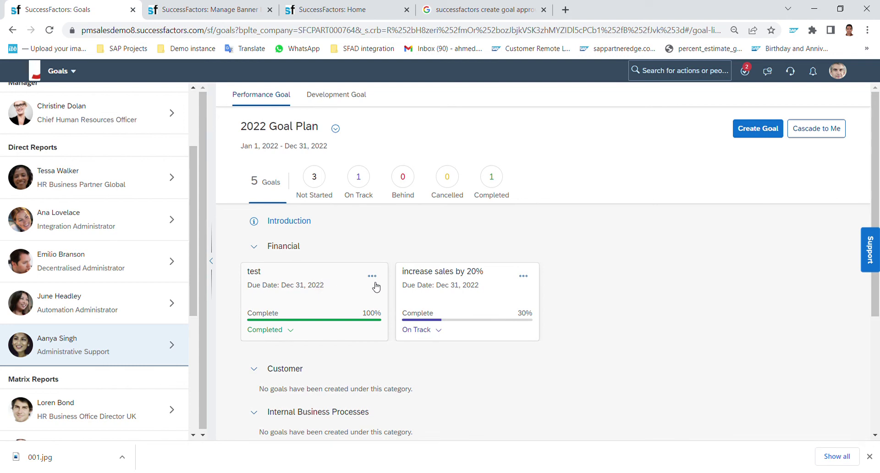
{"action": "scroll", "coordinate": [417, 291], "scroll_direction": "down", "scroll_amount": 4}
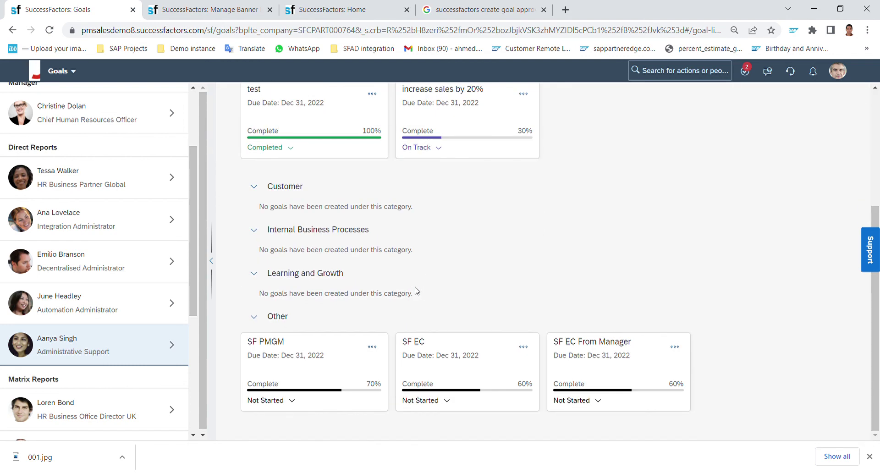
{"action": "scroll", "coordinate": [417, 291], "scroll_direction": "up", "scroll_amount": 4}
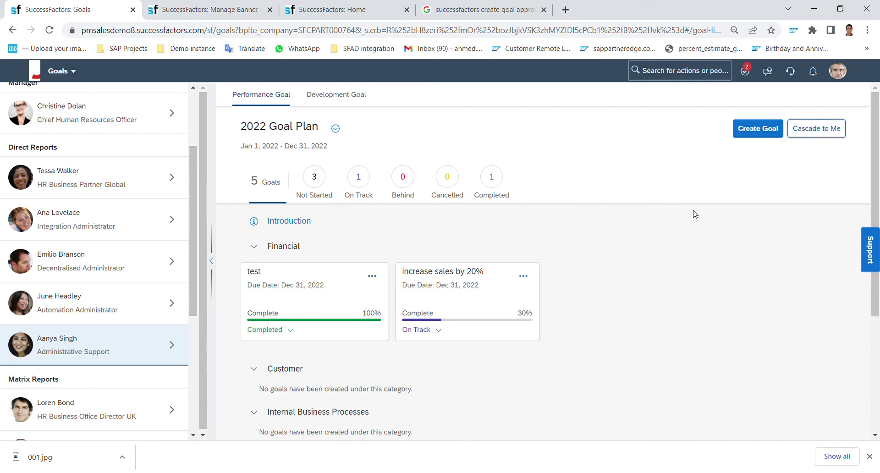
{"action": "scroll", "coordinate": [296, 336], "scroll_direction": "down", "scroll_amount": 1}
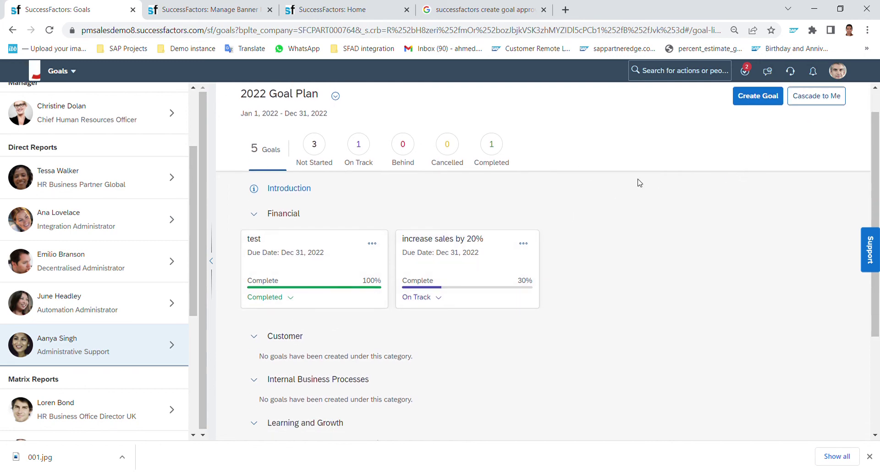
{"action": "left_click", "coordinate": [467, 255]}
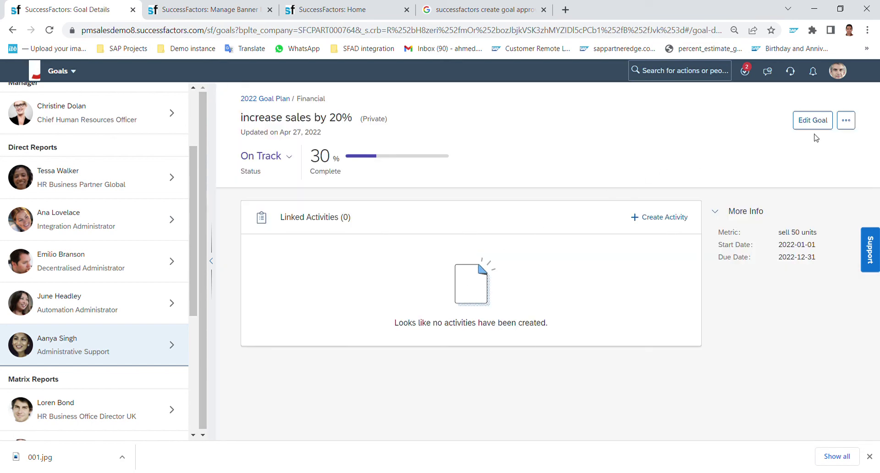
Step: Edit the goal's Complete value from 30 to 20 and save it
{"action": "left_click", "coordinate": [813, 121]}
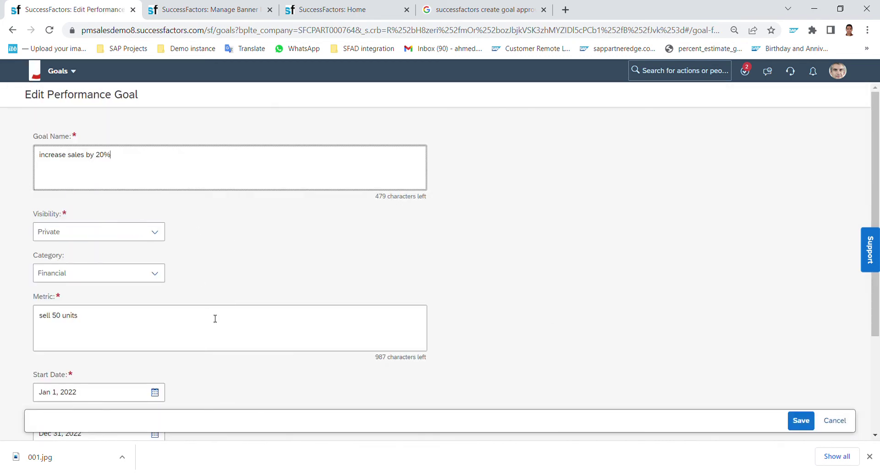
{"action": "scroll", "coordinate": [216, 322], "scroll_direction": "down", "scroll_amount": 3}
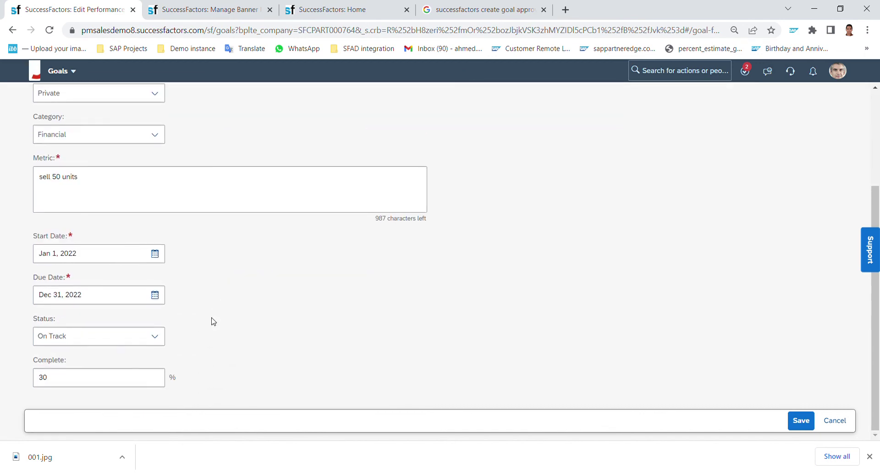
{"action": "left_click", "coordinate": [88, 377]}
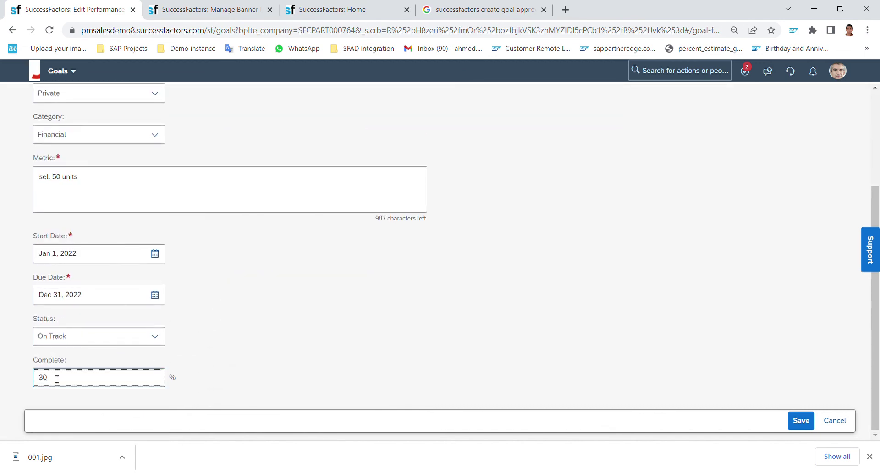
{"action": "key", "text": "BackSpace"}
{"action": "key", "text": "BackSpace"}
{"action": "type", "text": "20"}
{"action": "left_click", "coordinate": [803, 427]}
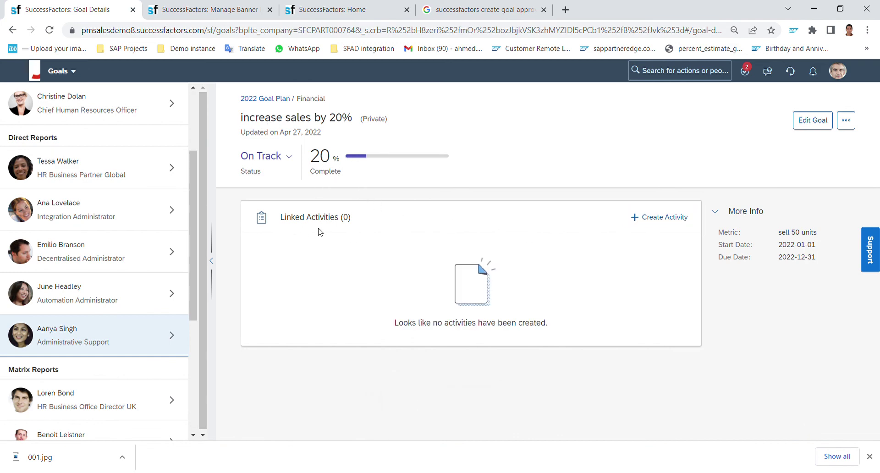
Step: Create a linked activity named 'initiated sales campaign' on the goal
{"action": "left_click", "coordinate": [666, 216]}
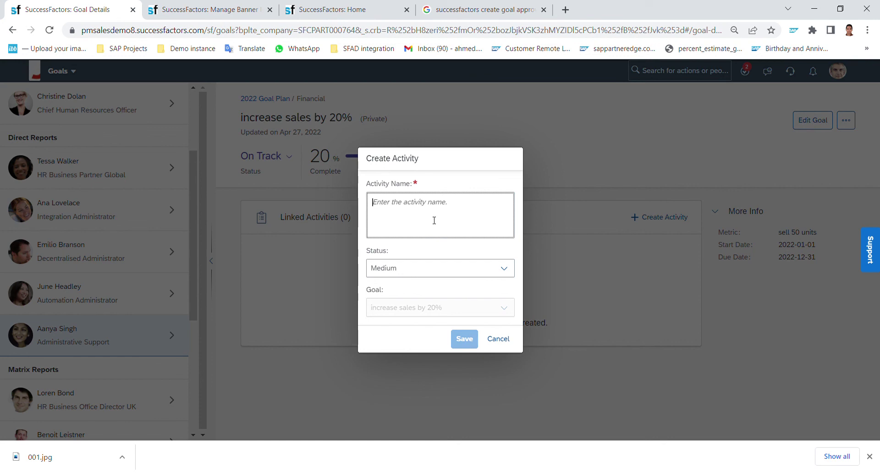
{"action": "type", "text": "I"}
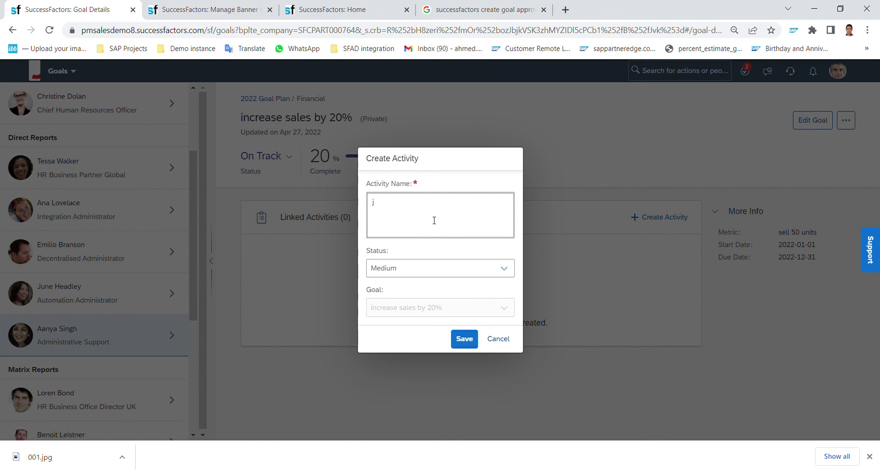
{"action": "key", "text": "BackSpace"}
{"action": "type", "text": "ins"}
{"action": "key", "text": "BackSpace"}
{"action": "type", "text": "gn"}
Step: Keep the activity status at Medium, save it, and dismiss the success message
{"action": "left_click", "coordinate": [468, 260]}
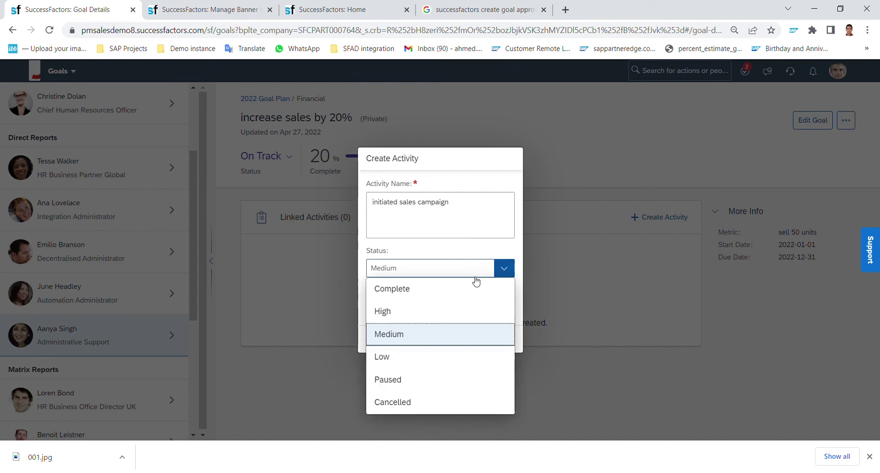
{"action": "left_click", "coordinate": [418, 339]}
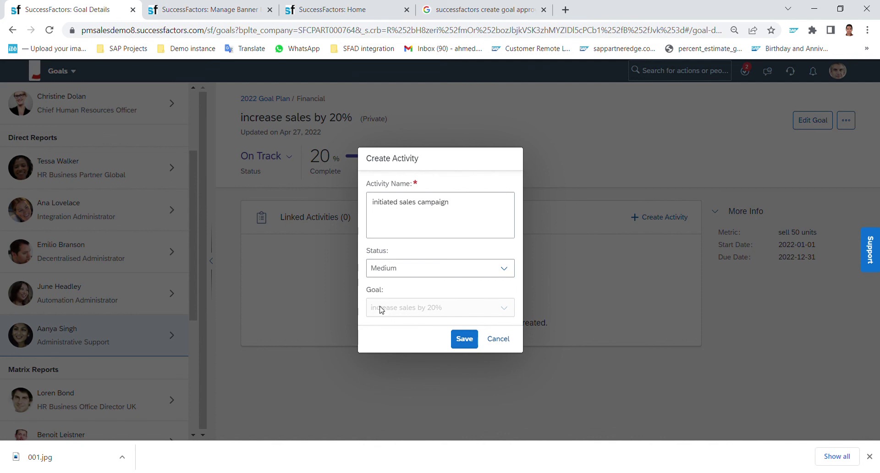
{"action": "left_click", "coordinate": [465, 343]}
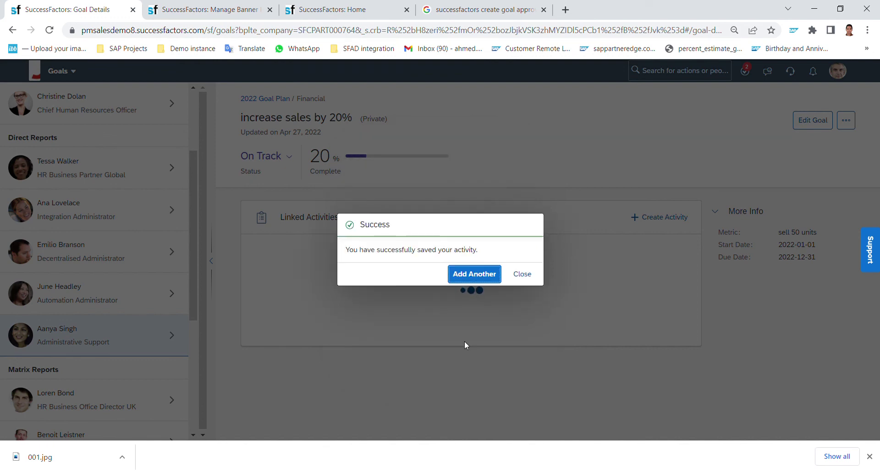
{"action": "left_click", "coordinate": [528, 277]}
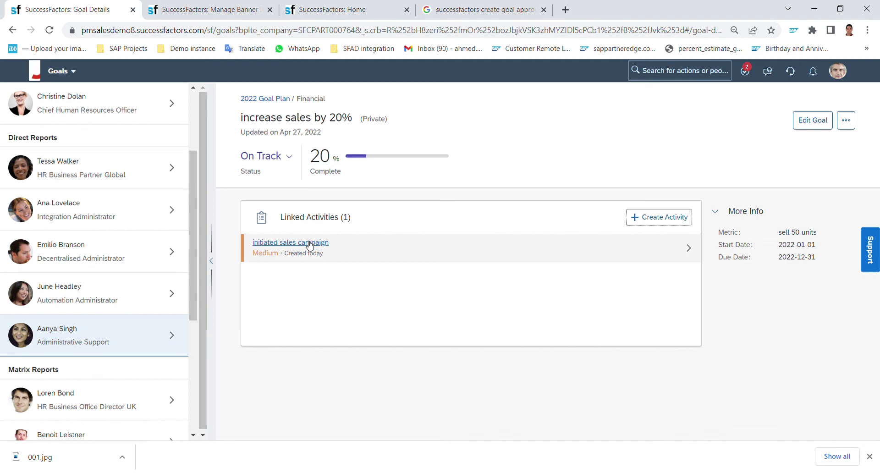
Step: Open the 'initiated sales campaign' entry under Linked Activities
{"action": "left_click", "coordinate": [354, 241]}
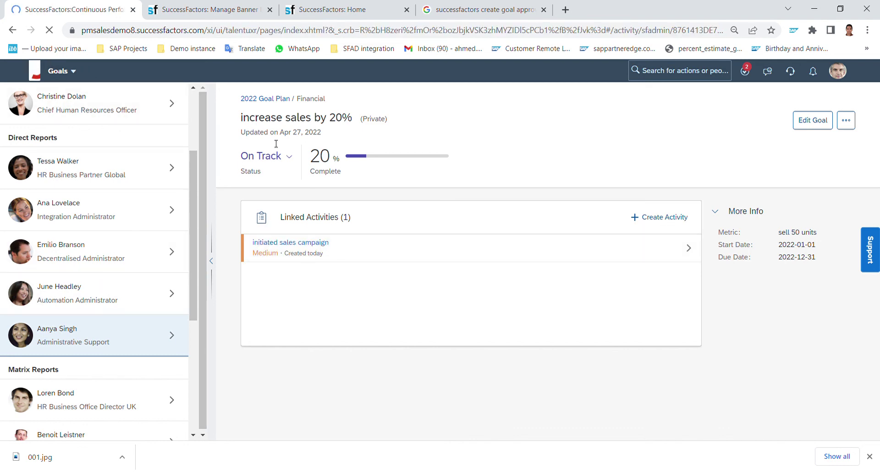